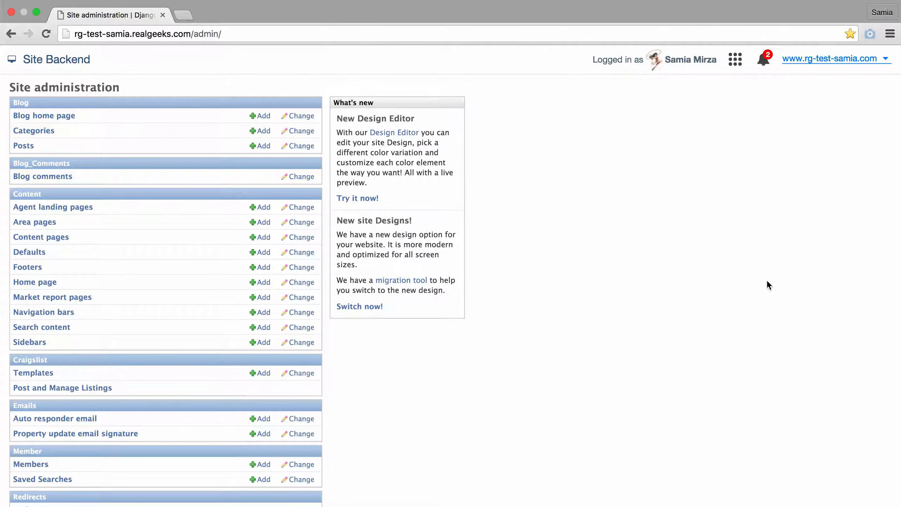
- Open the Template Options of the site settings and view the choices for Horizontal Homepage Search
{"action": "scroll", "coordinate": [767, 282], "scroll_direction": "down", "scroll_amount": 5}
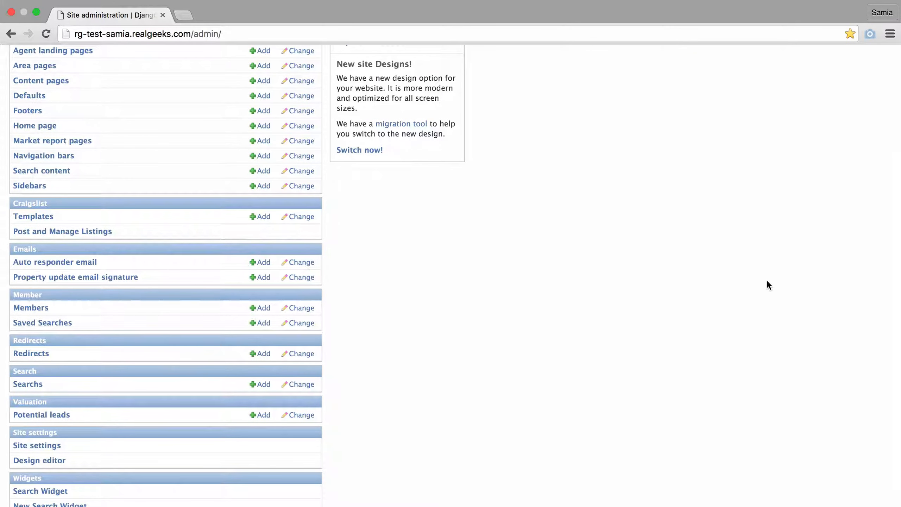
{"action": "scroll", "coordinate": [766, 279], "scroll_direction": "down", "scroll_amount": 3}
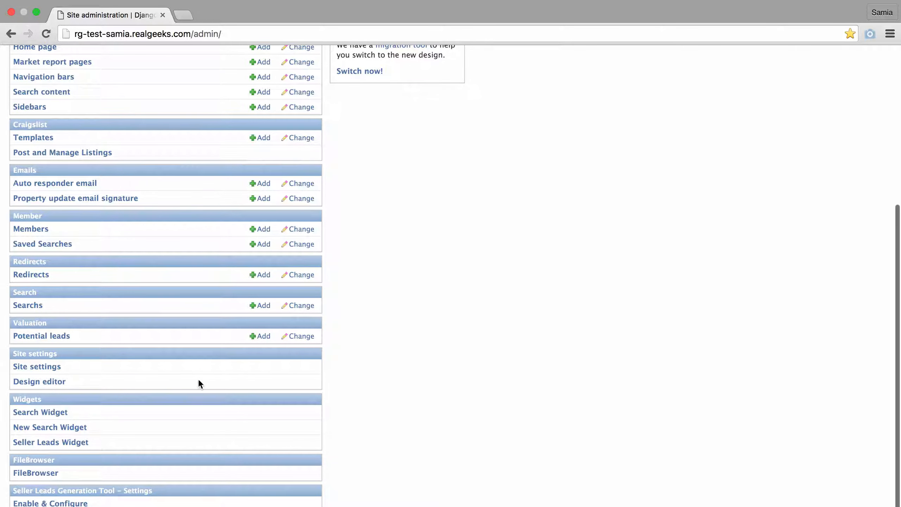
{"action": "left_click", "coordinate": [45, 367]}
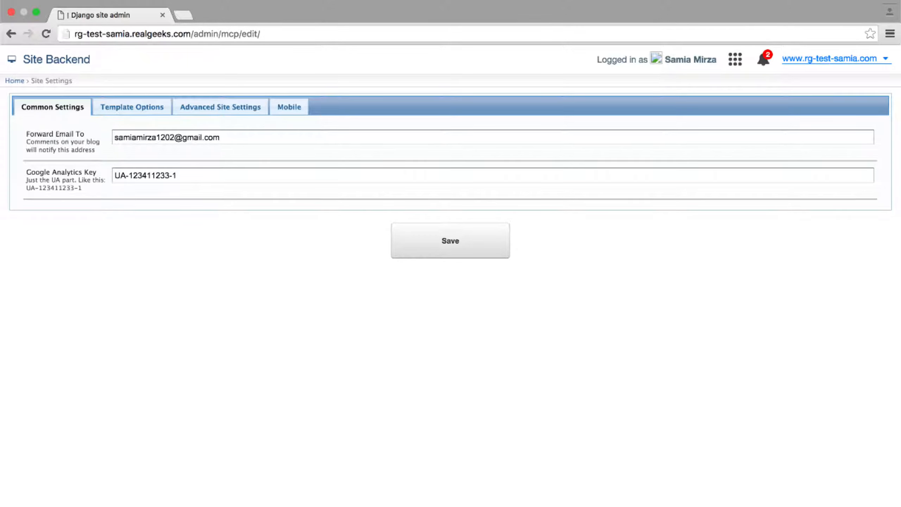
{"action": "left_click", "coordinate": [151, 108]}
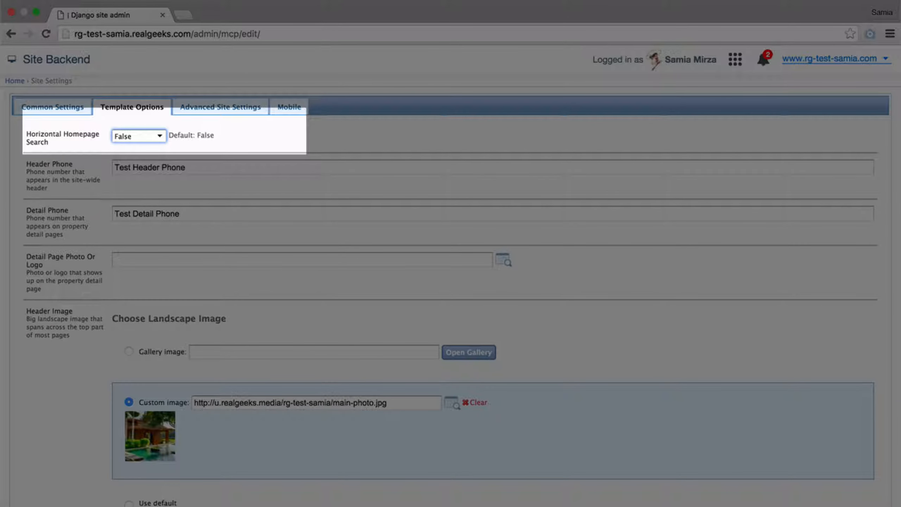
{"action": "left_click", "coordinate": [138, 136]}
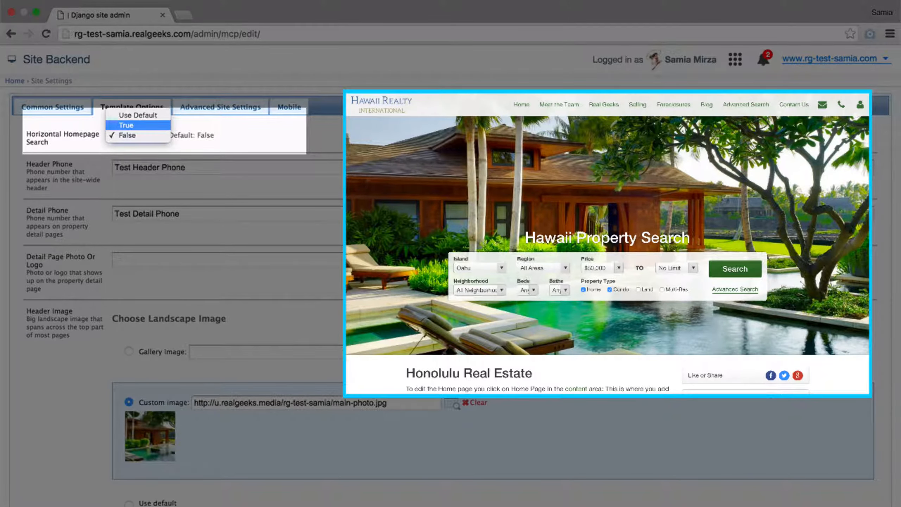
{"action": "key", "text": "Escape"}
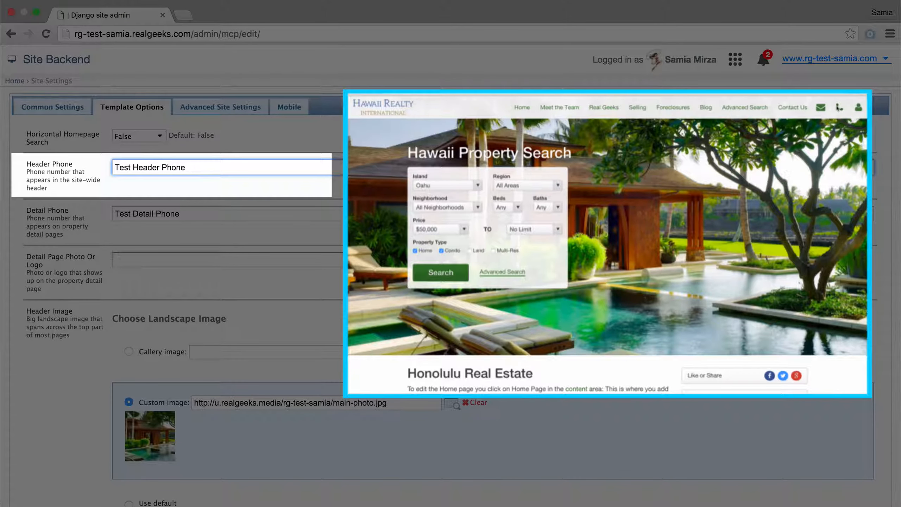
- Set the Detail Page Photo Or Logo to honolulu2.jpg from the site's uploaded files
{"action": "mouse_move", "coordinate": [838, 108]}
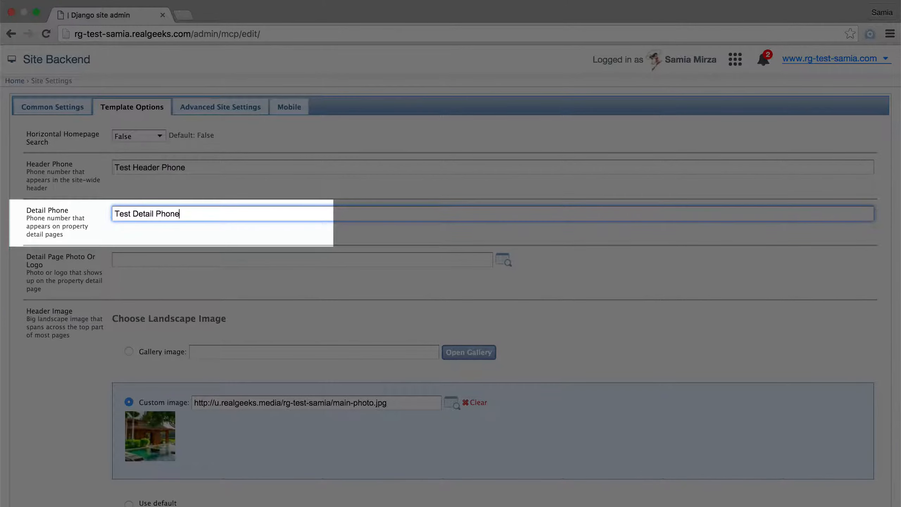
{"action": "key", "text": "Tab"}
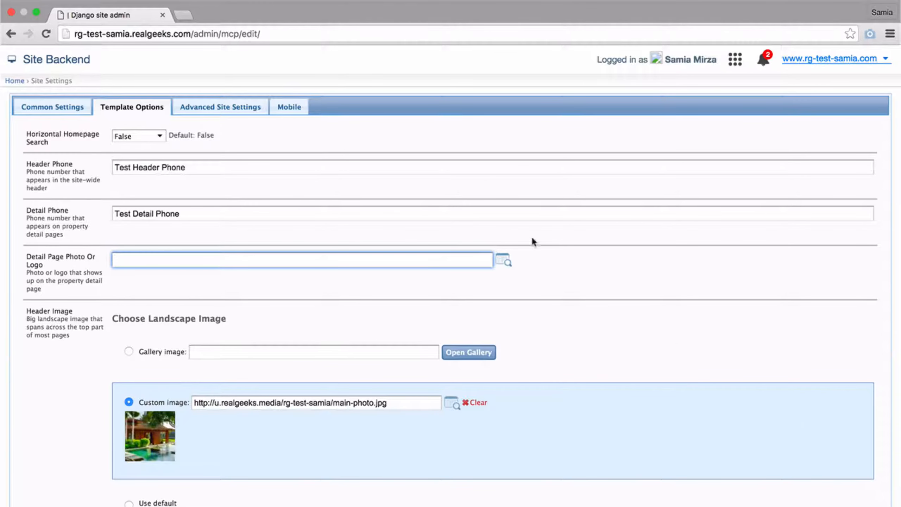
{"action": "left_click", "coordinate": [507, 263]}
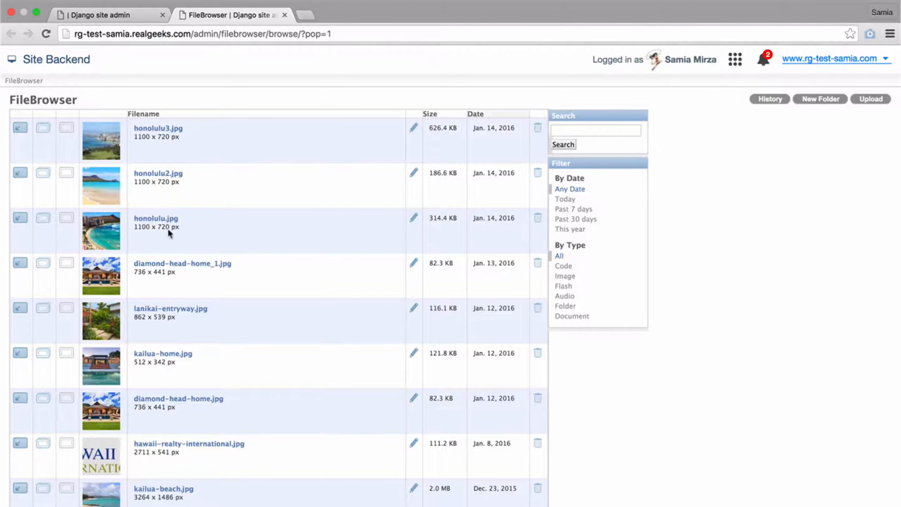
{"action": "left_click", "coordinate": [20, 173]}
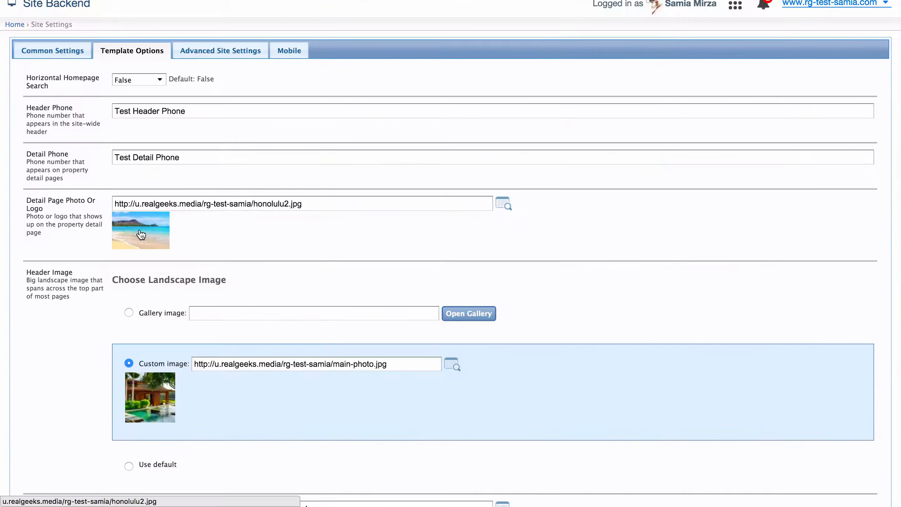
- Switch the Header Image to a gallery image and choose the picture of the garden pool overlooking the water
{"action": "scroll", "coordinate": [141, 234], "scroll_direction": "down", "scroll_amount": 5}
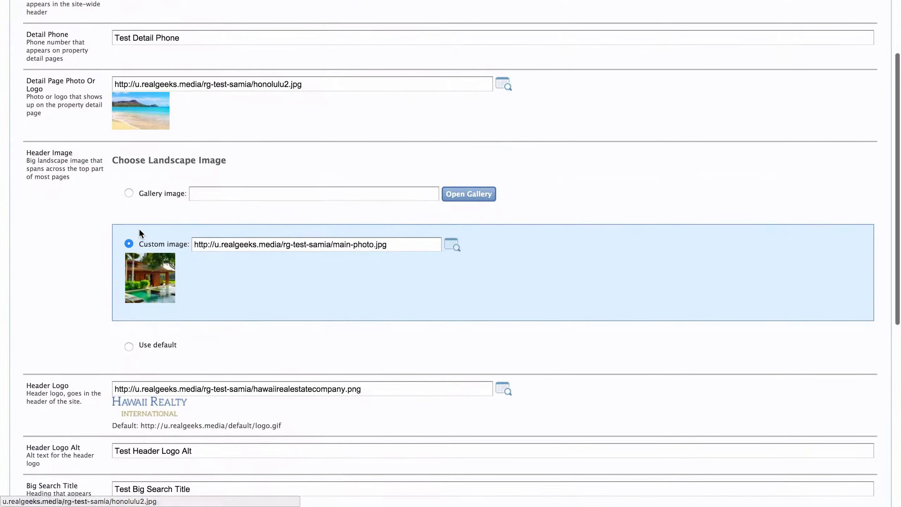
{"action": "scroll", "coordinate": [139, 230], "scroll_direction": "down", "scroll_amount": 2}
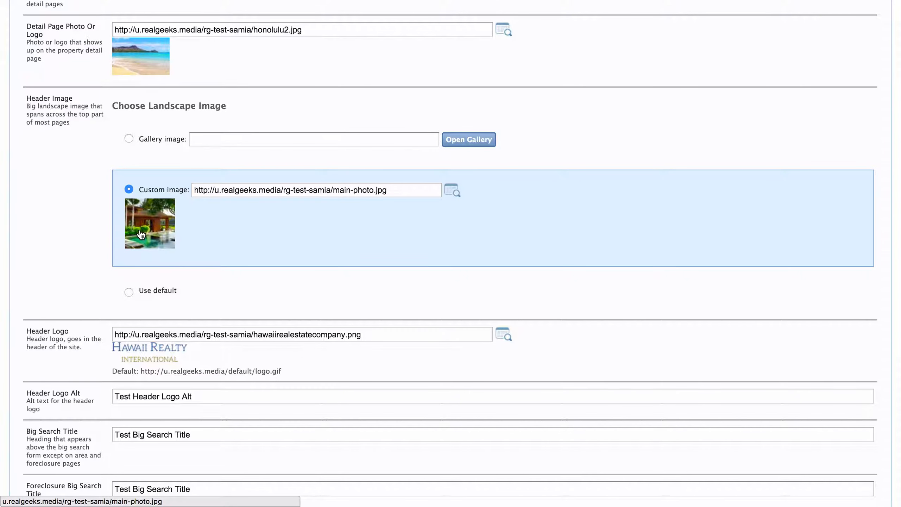
{"action": "left_click", "coordinate": [129, 139]}
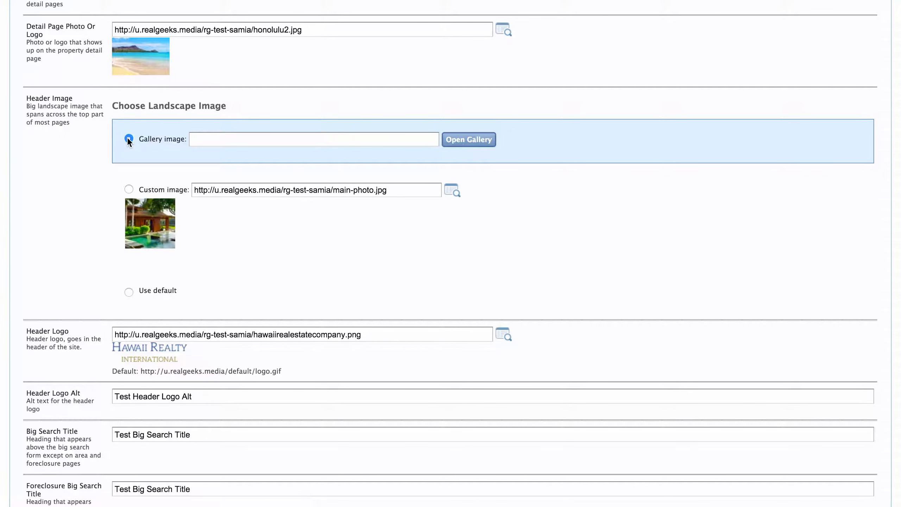
{"action": "left_click", "coordinate": [469, 141]}
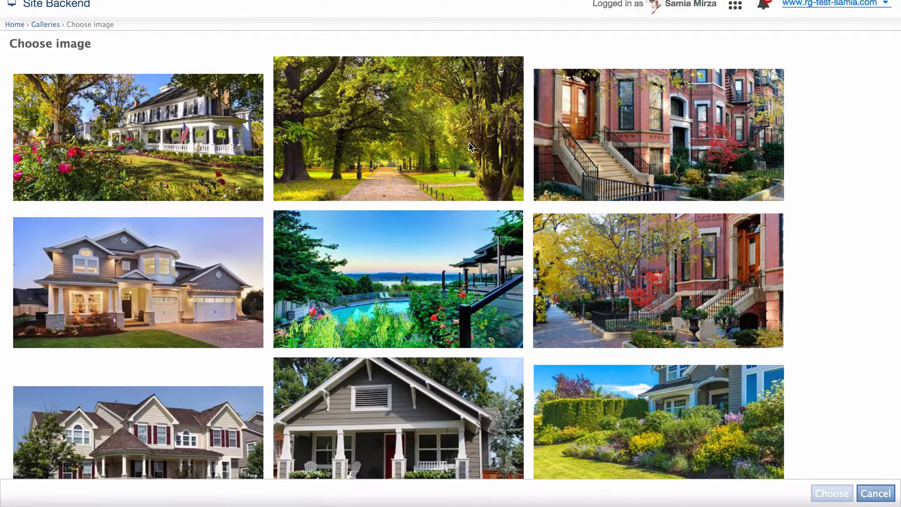
{"action": "scroll", "coordinate": [469, 143], "scroll_direction": "down", "scroll_amount": 6}
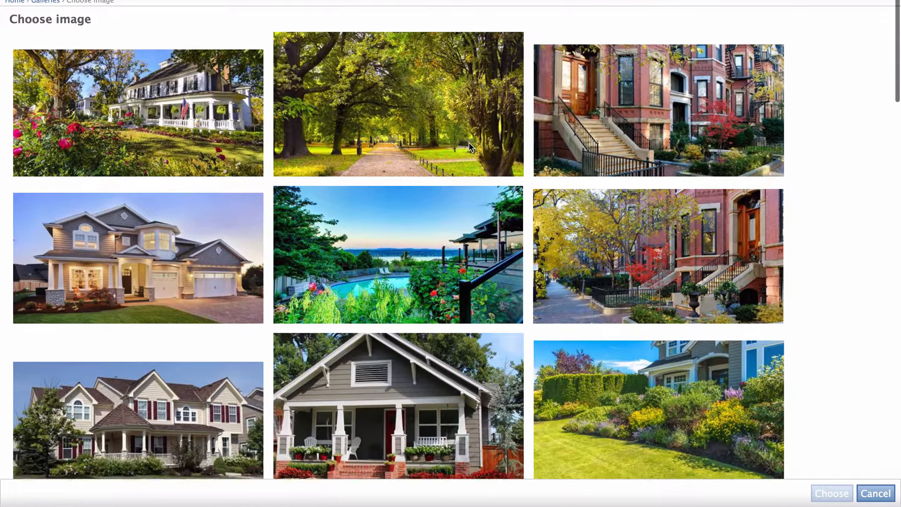
{"action": "scroll", "coordinate": [469, 142], "scroll_direction": "down", "scroll_amount": 10}
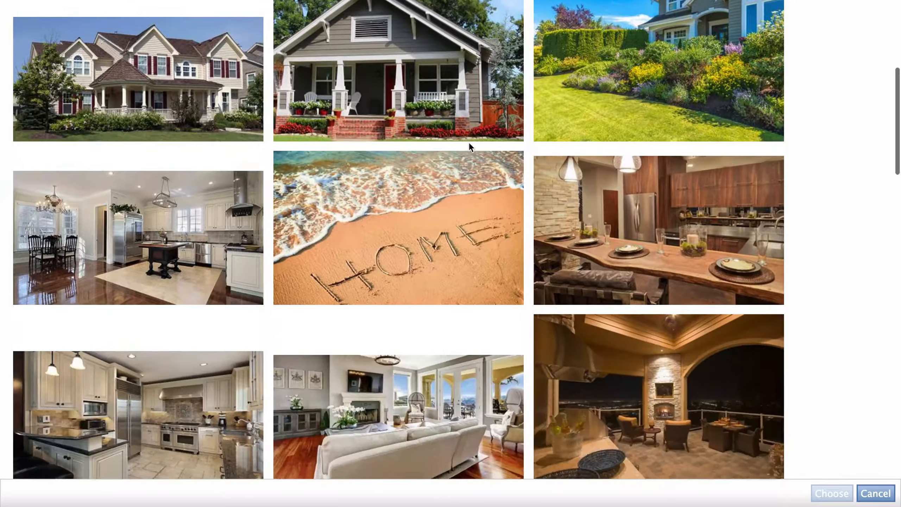
{"action": "scroll", "coordinate": [469, 145], "scroll_direction": "down", "scroll_amount": 9}
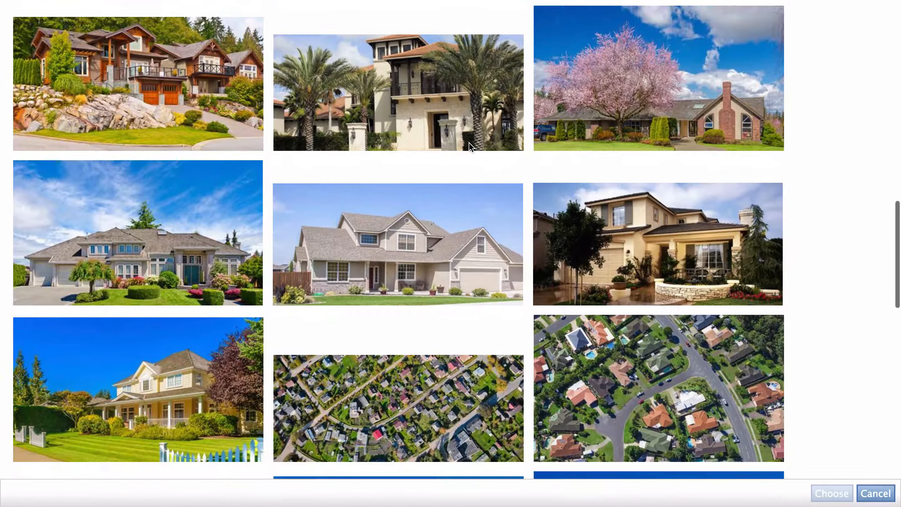
{"action": "scroll", "coordinate": [468, 142], "scroll_direction": "up", "scroll_amount": 10}
{"action": "scroll", "coordinate": [469, 143], "scroll_direction": "down", "scroll_amount": 5}
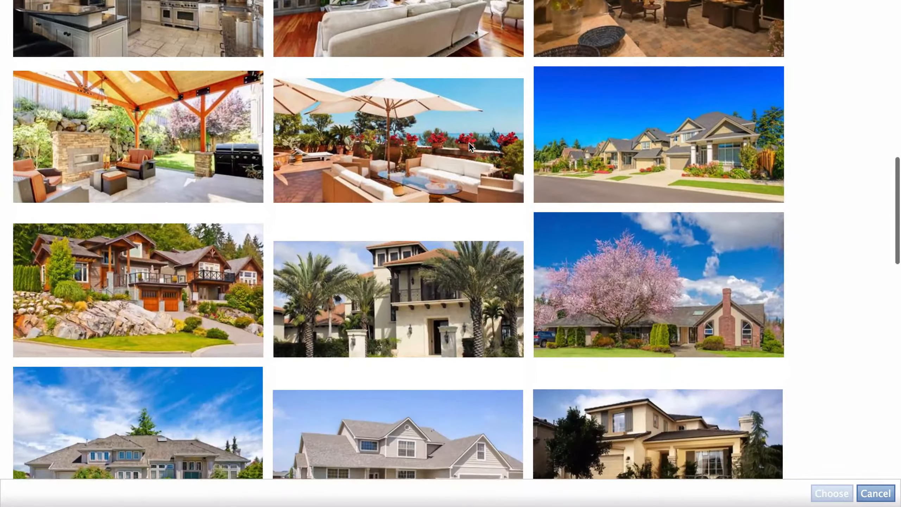
{"action": "scroll", "coordinate": [469, 146], "scroll_direction": "up", "scroll_amount": 18}
{"action": "scroll", "coordinate": [469, 142], "scroll_direction": "up", "scroll_amount": 3}
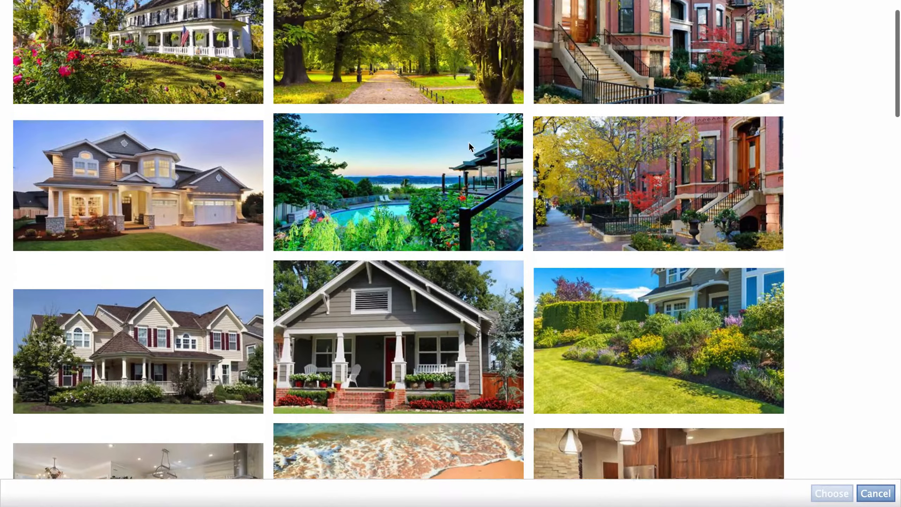
{"action": "left_click", "coordinate": [443, 188]}
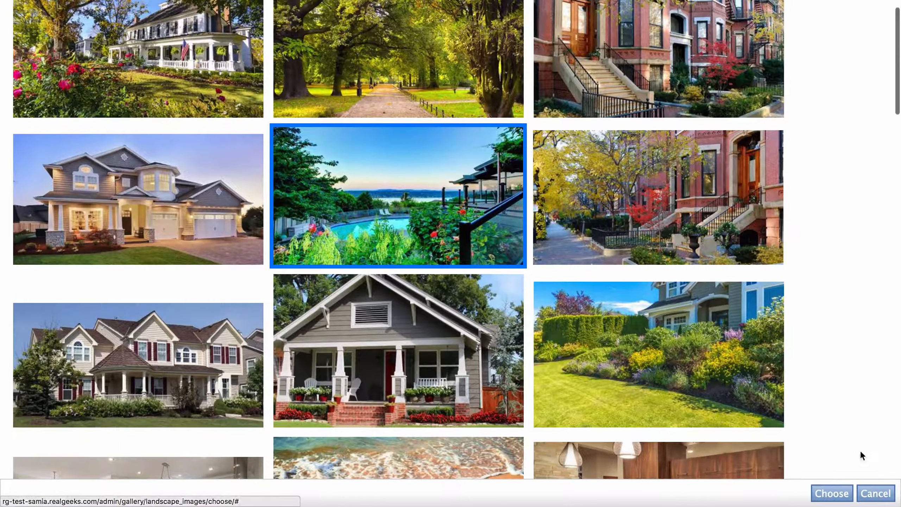
{"action": "left_click", "coordinate": [830, 494]}
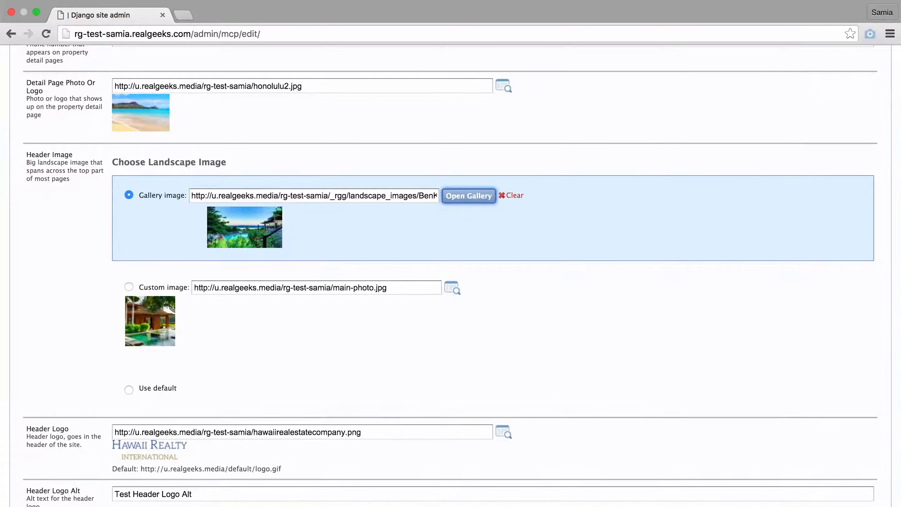
- Try the default Header Image, and return to the custom image main-photo.jpg
{"action": "left_click", "coordinate": [129, 389]}
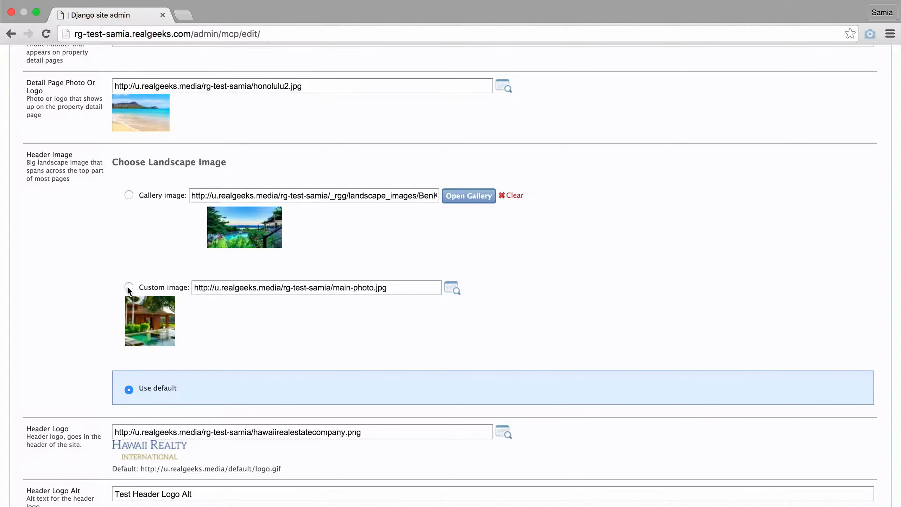
{"action": "left_click", "coordinate": [129, 287]}
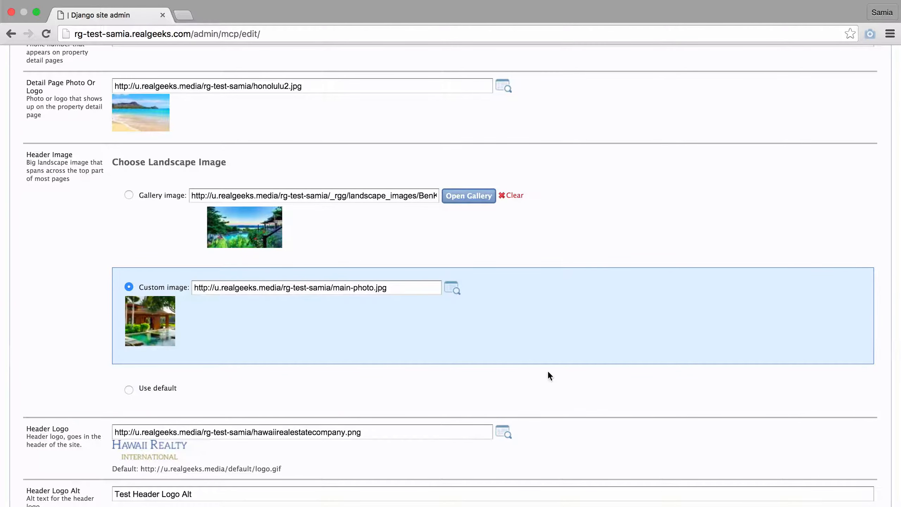
- Change the Foreclosure Big Search Title text to "Foreclosure Big Search Title"
{"action": "scroll", "coordinate": [532, 373], "scroll_direction": "down", "scroll_amount": 7}
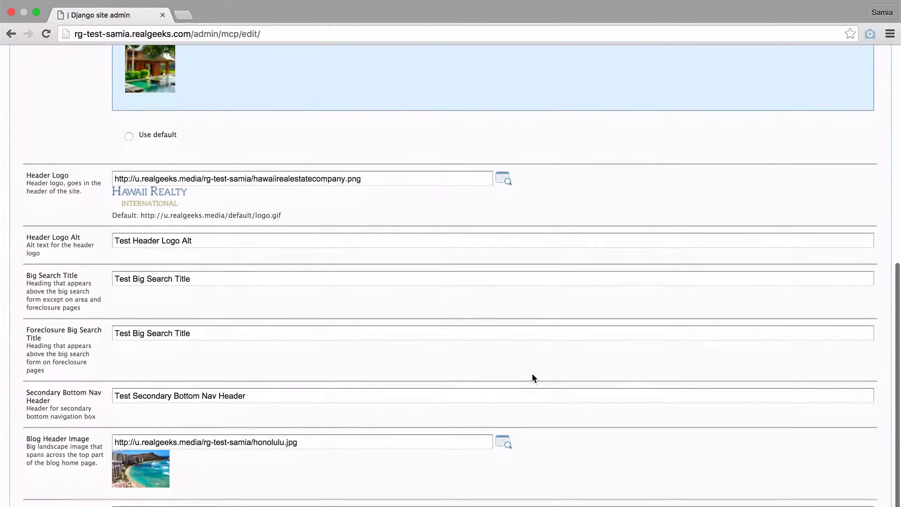
{"action": "scroll", "coordinate": [532, 373], "scroll_direction": "down", "scroll_amount": 2}
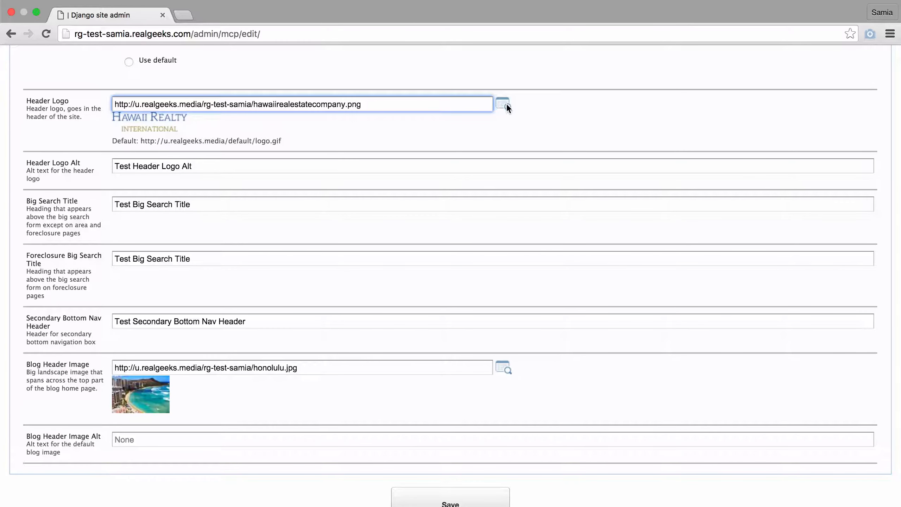
{"action": "left_click", "coordinate": [302, 168]}
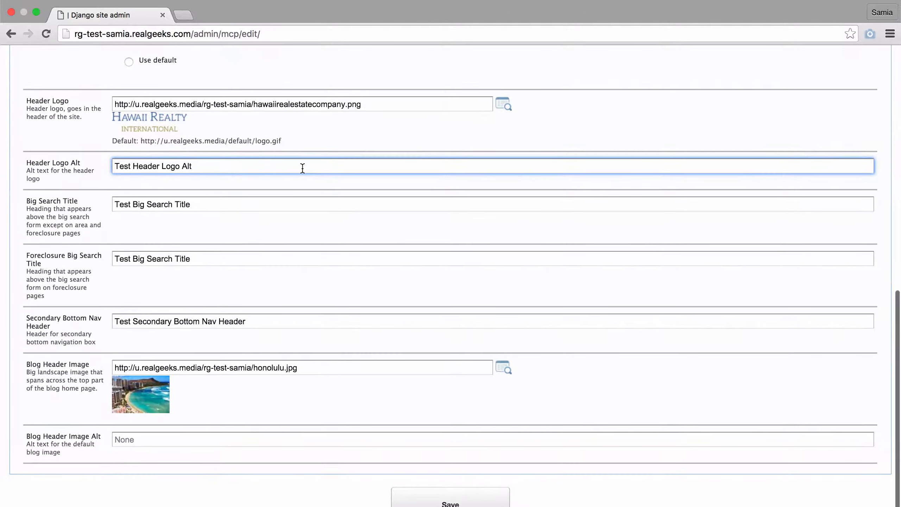
{"action": "left_click", "coordinate": [214, 204]}
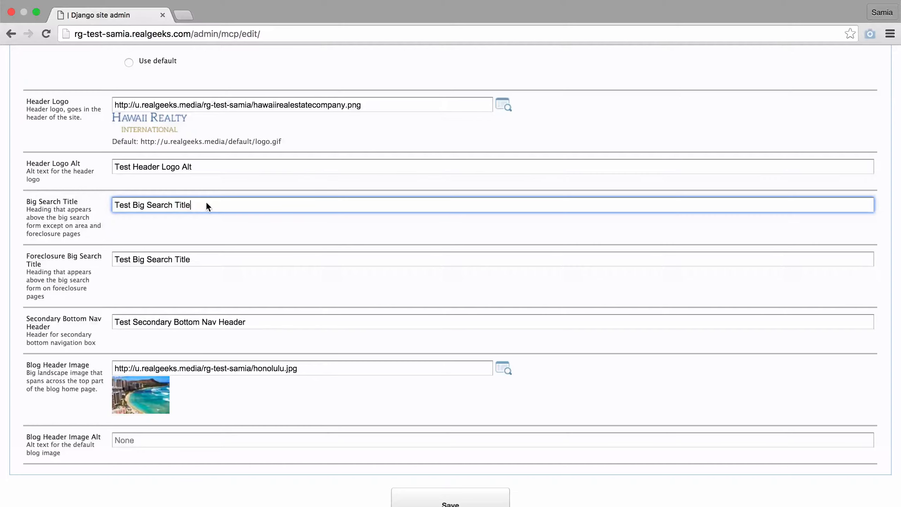
{"action": "key", "text": "Tab"}
{"action": "key", "text": "Left"}
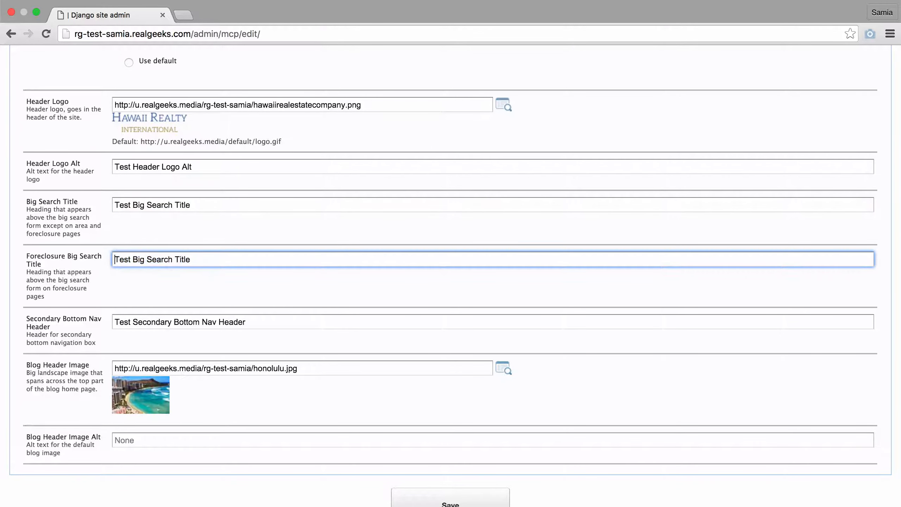
{"action": "type", "text": "Foreclo"}
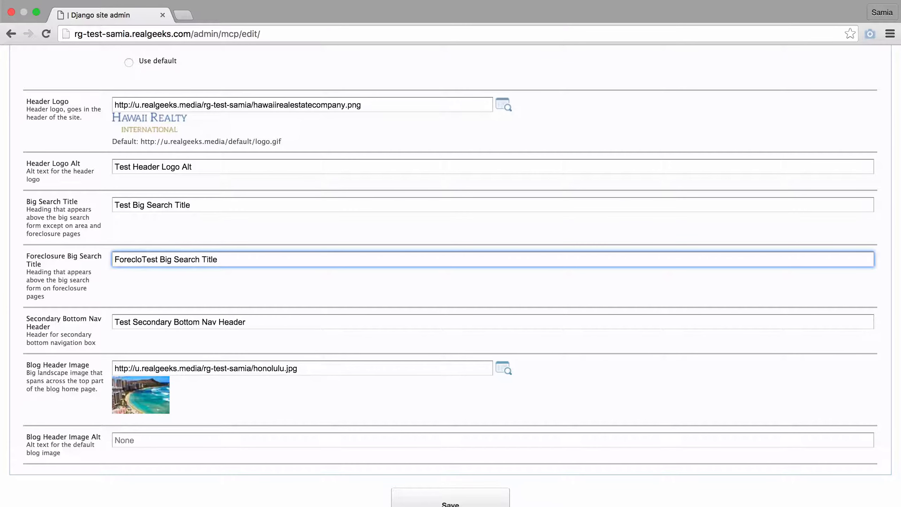
{"action": "type", "text": "sure"}
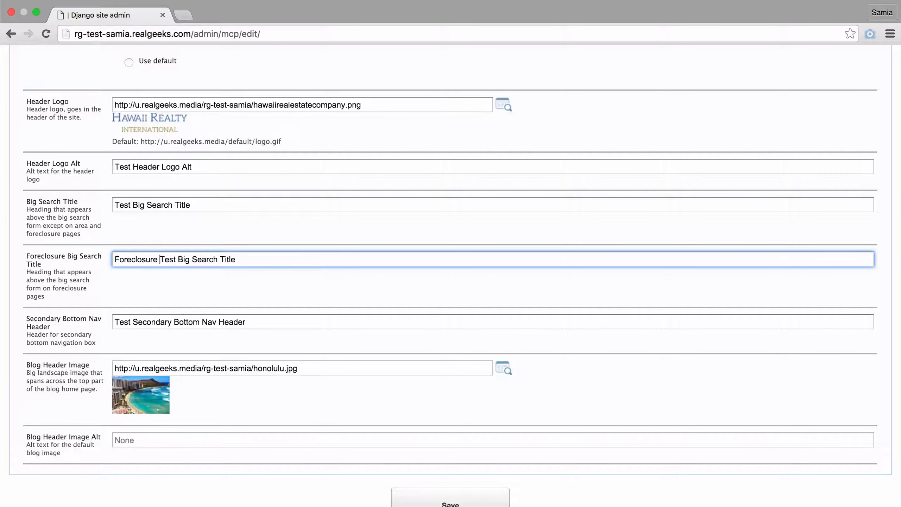
{"action": "key", "text": "shift+Right"}
{"action": "key", "text": "shift+Right"}
{"action": "key", "text": "shift+Right"}
{"action": "key", "text": "shift+Right"}
{"action": "key", "text": "shift+Right"}
{"action": "key", "text": "BackSpace"}
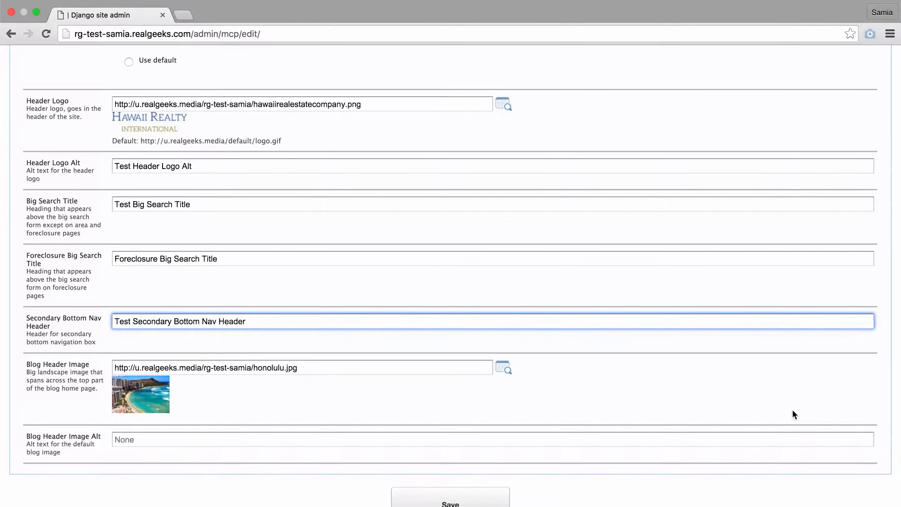
- Set the Blog Header Image to kailua-home.jpg from the uploaded files and open its alt text for editing
{"action": "left_click", "coordinate": [423, 368]}
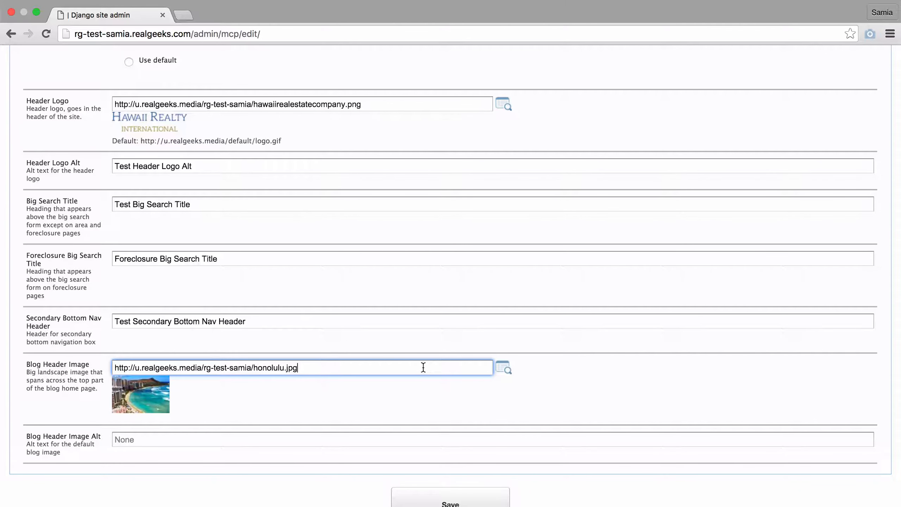
{"action": "left_click", "coordinate": [504, 371]}
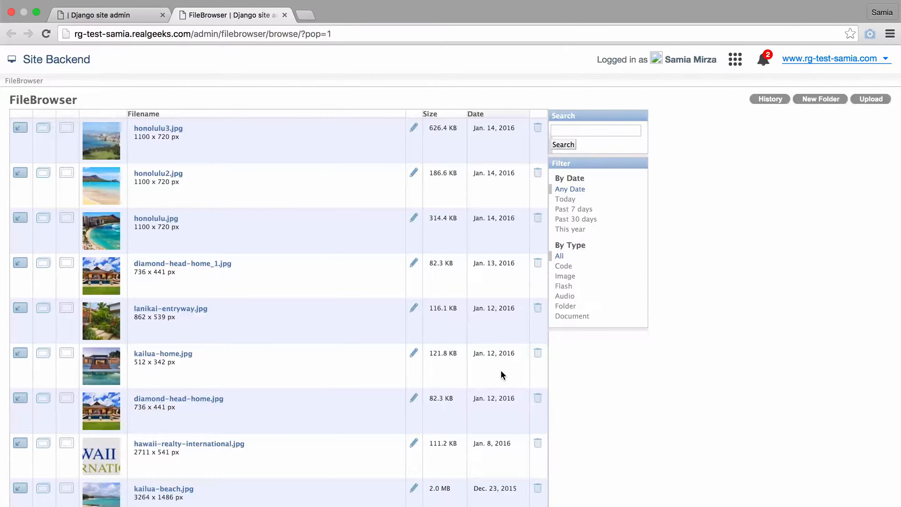
{"action": "left_click", "coordinate": [21, 353]}
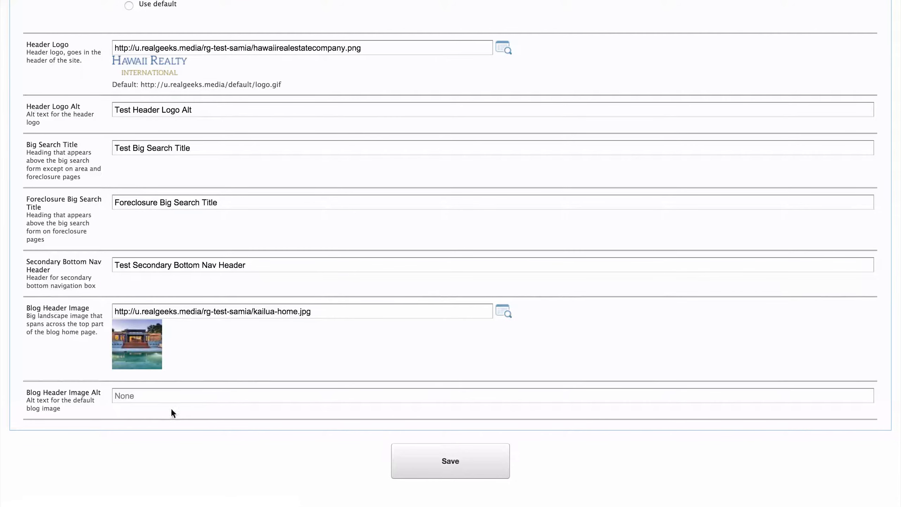
{"action": "left_click", "coordinate": [233, 396]}
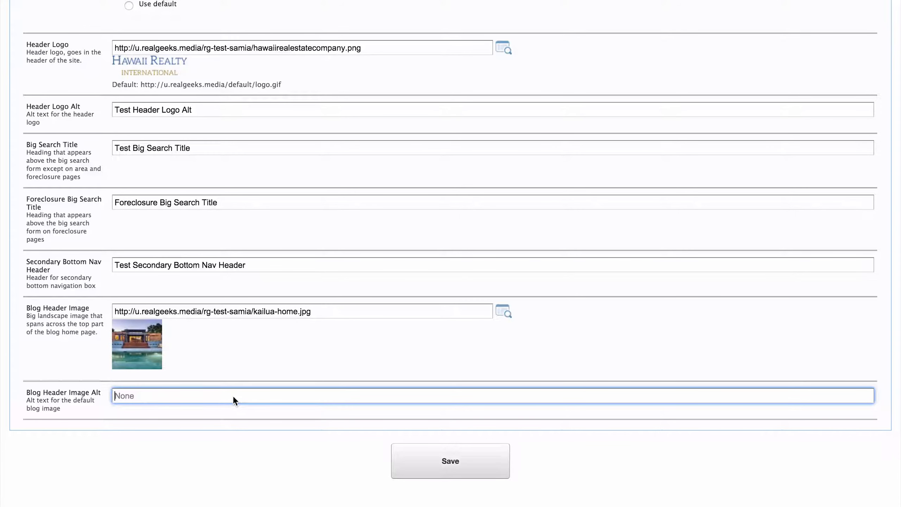
- Save the template options and open the advanced site settings
{"action": "left_click", "coordinate": [428, 466]}
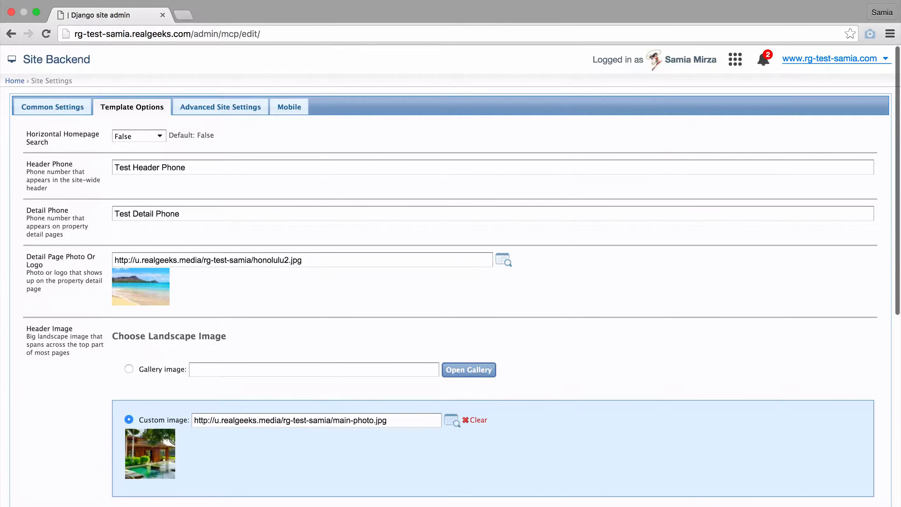
{"action": "left_click", "coordinate": [244, 104]}
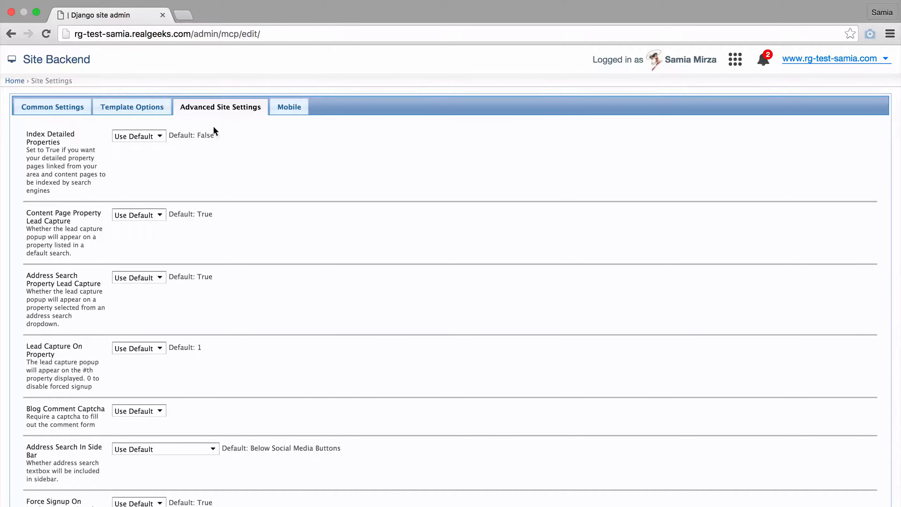
- Review the choices for Index Detailed Properties and Content Page Property Lead Capture, keeping both on Use Default
{"action": "left_click", "coordinate": [160, 137]}
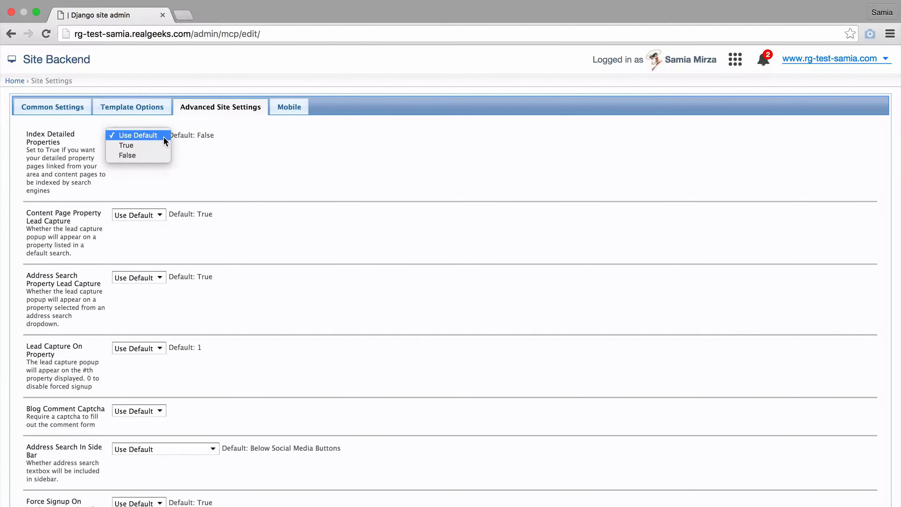
{"action": "left_click", "coordinate": [163, 136]}
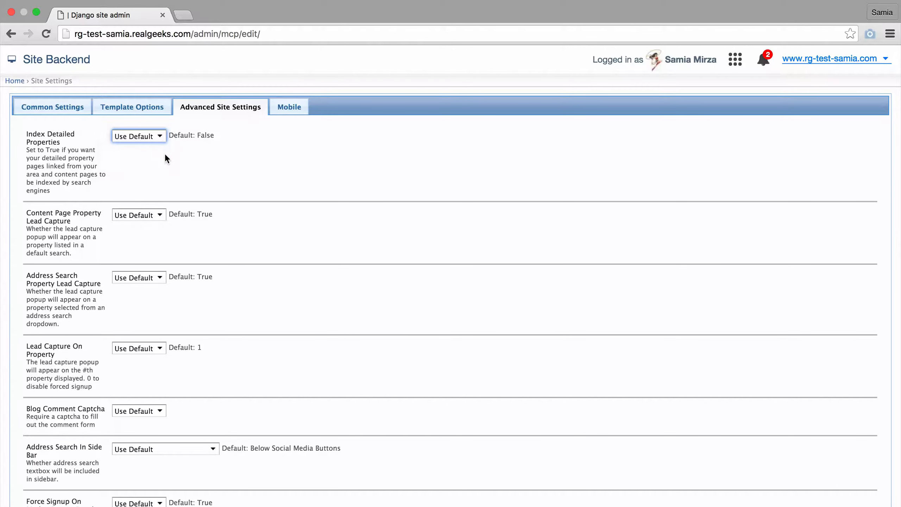
{"action": "left_click", "coordinate": [159, 216]}
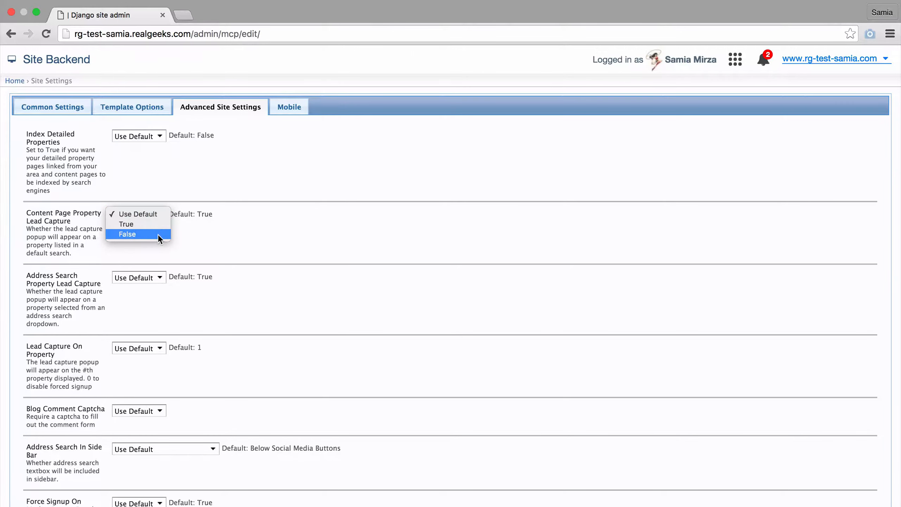
{"action": "left_click", "coordinate": [158, 212]}
- Review the choices for Address Search Property Lead Capture and Lead Capture On Property, keeping both on Use Default
{"action": "left_click", "coordinate": [160, 279]}
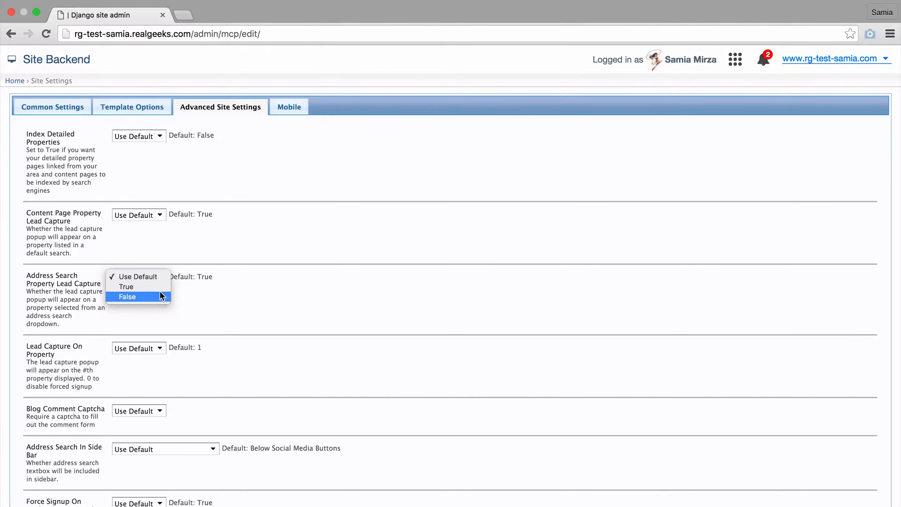
{"action": "left_click", "coordinate": [160, 278]}
{"action": "left_click", "coordinate": [160, 348]}
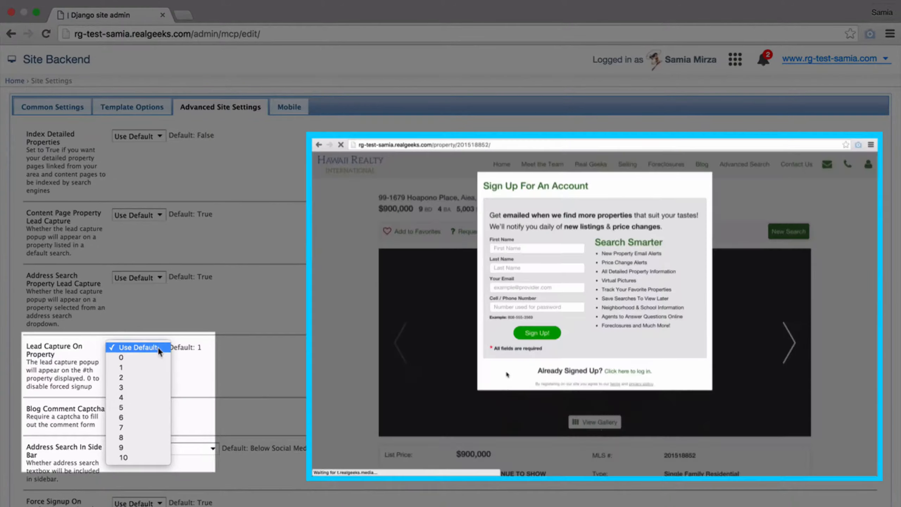
{"action": "left_click", "coordinate": [157, 346]}
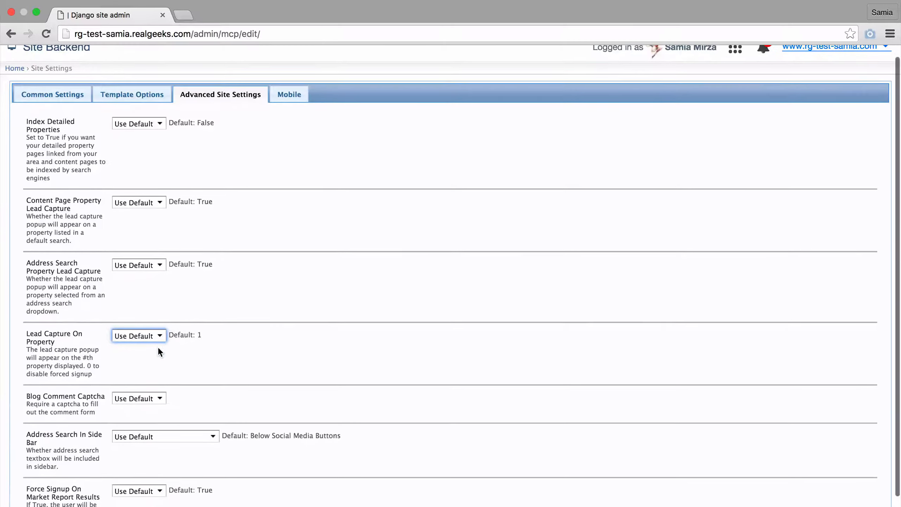
- Review the choices for Blog Comment Captcha, Address Search In Side Bar and Force Signup On Market Report Results, keeping Use Default for each
{"action": "scroll", "coordinate": [159, 351], "scroll_direction": "down", "scroll_amount": 3}
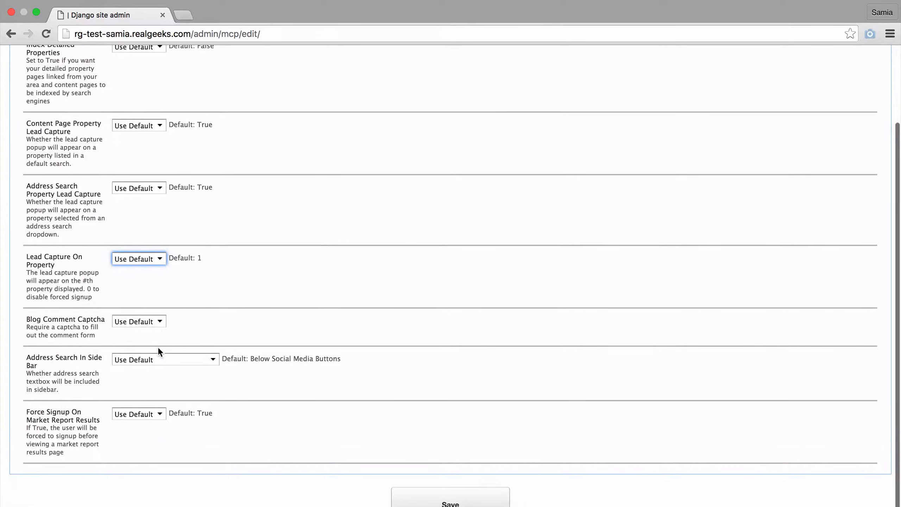
{"action": "left_click", "coordinate": [158, 321]}
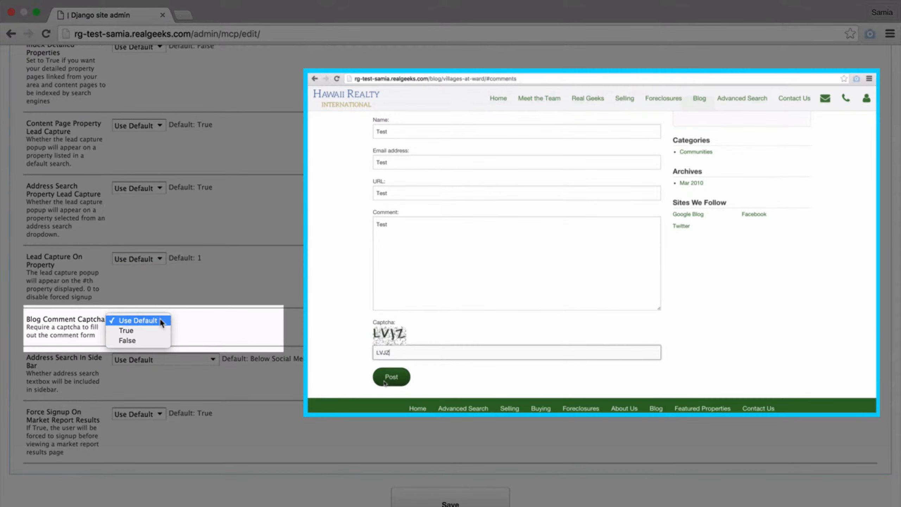
{"action": "left_click", "coordinate": [162, 319]}
{"action": "left_click", "coordinate": [216, 358]}
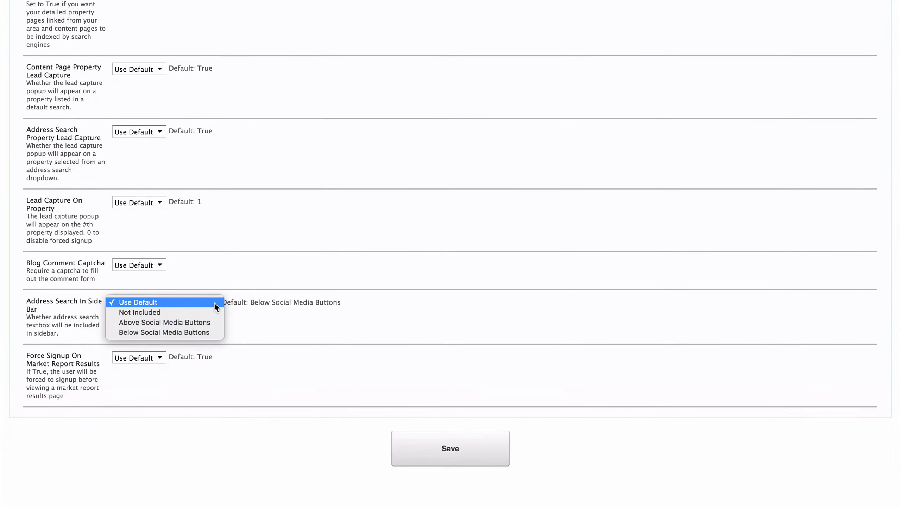
{"action": "left_click", "coordinate": [213, 358]}
{"action": "left_click", "coordinate": [162, 356]}
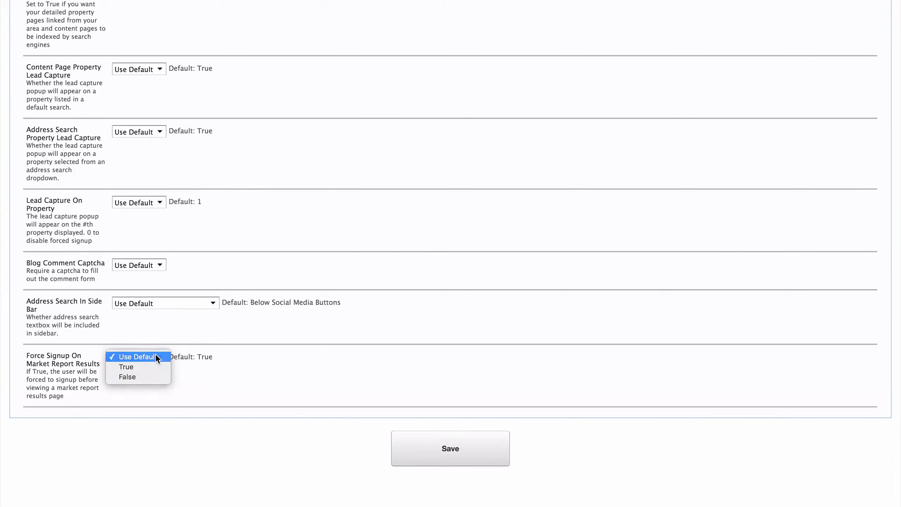
{"action": "left_click", "coordinate": [156, 355]}
- Open the Mobile section of the site settings
{"action": "scroll", "coordinate": [312, 234], "scroll_direction": "up", "scroll_amount": 3}
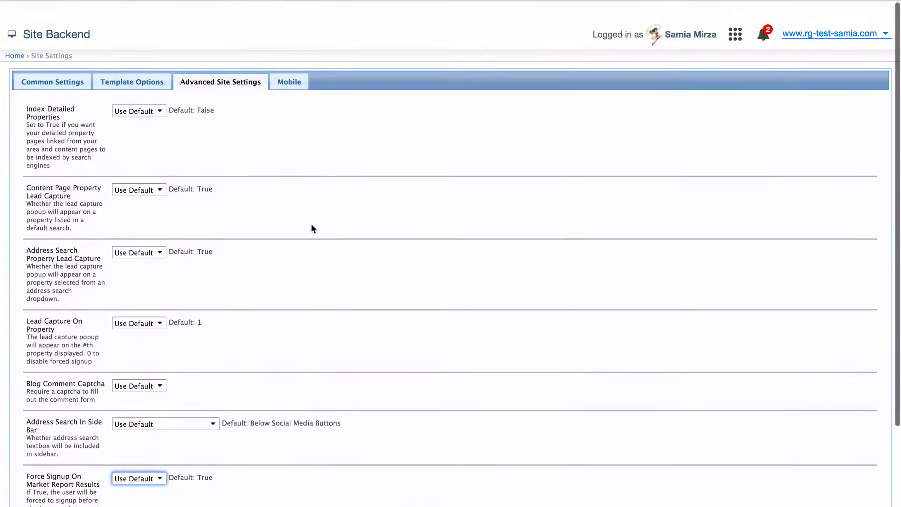
{"action": "left_click", "coordinate": [278, 106]}
{"action": "left_click", "coordinate": [278, 106]}
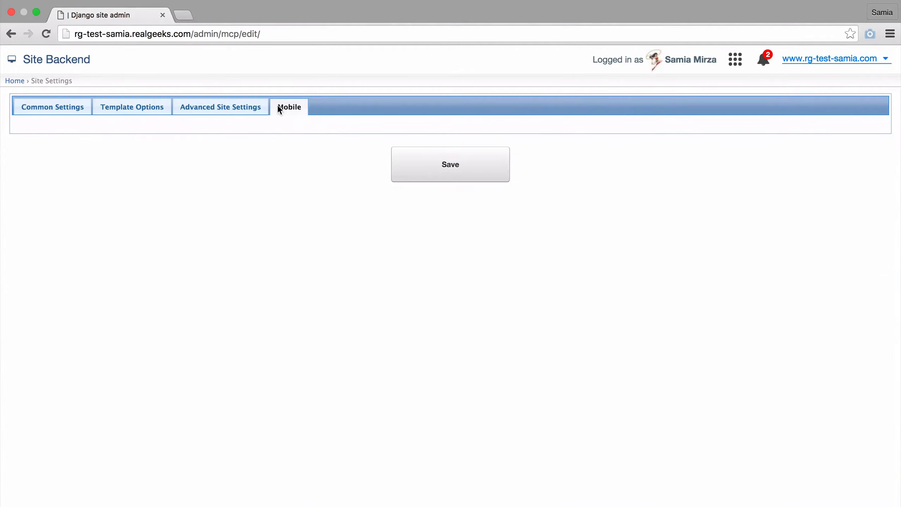